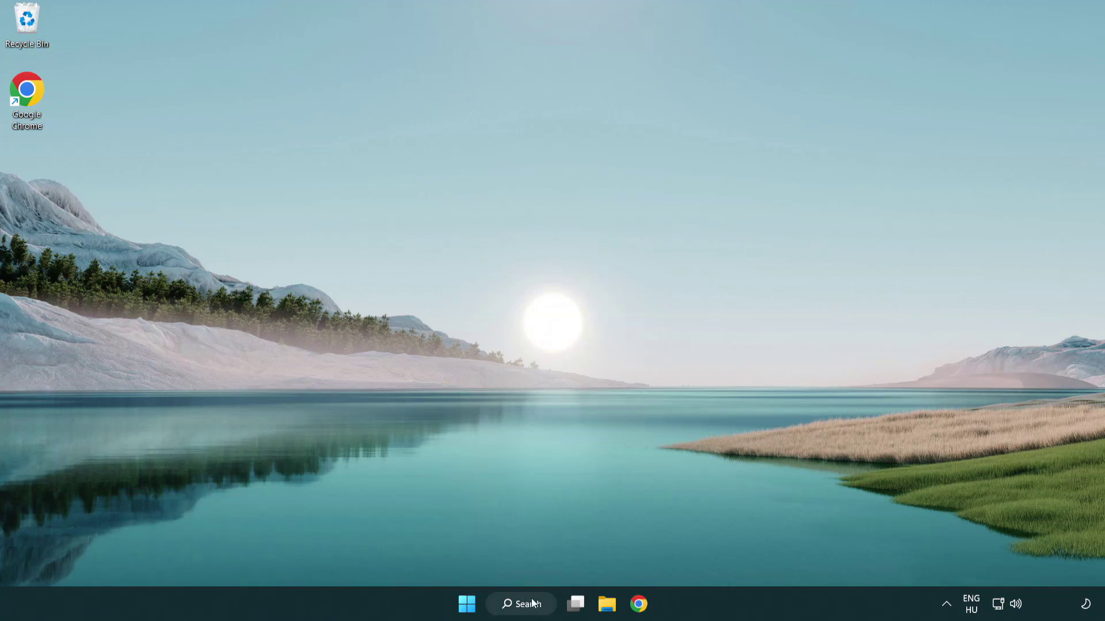
Search Windows for 'device manager' and launch Device Manager from the best match.
click(525, 602)
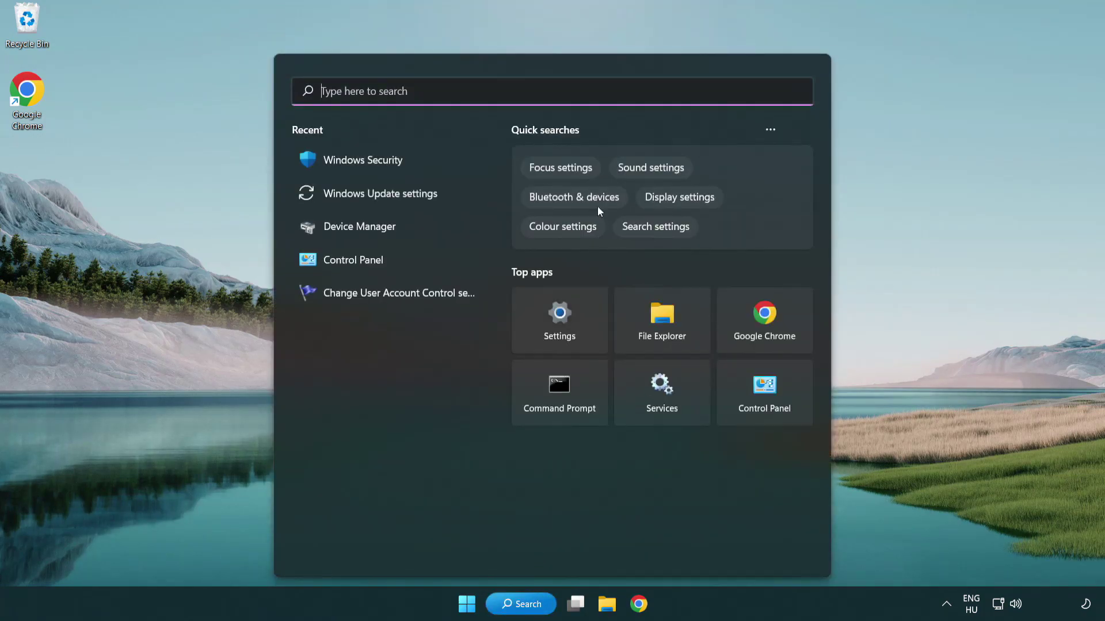
text(device manager)
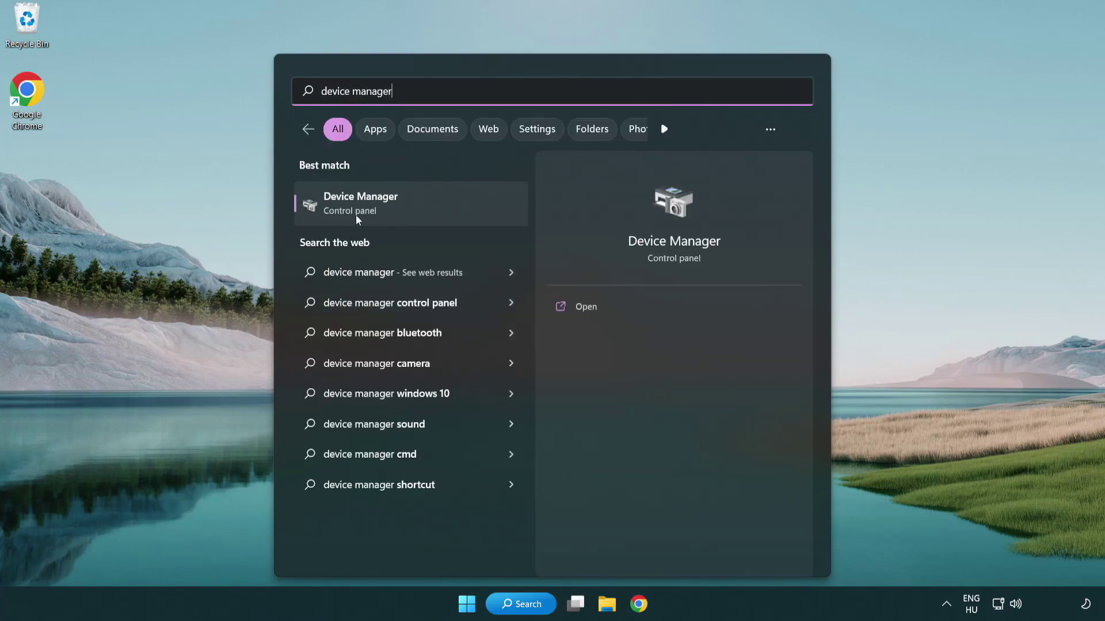
click(442, 209)
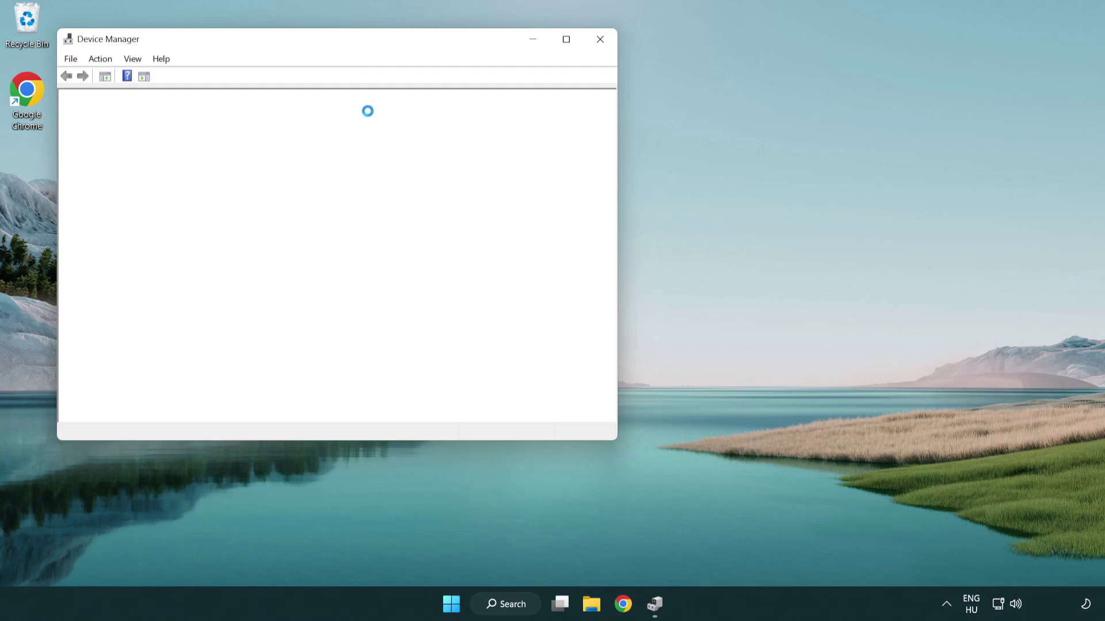
Expand Display adapters and start a driver update for the VMware SVGA 3D adapter.
drag(304, 46, 487, 111)
click(308, 229)
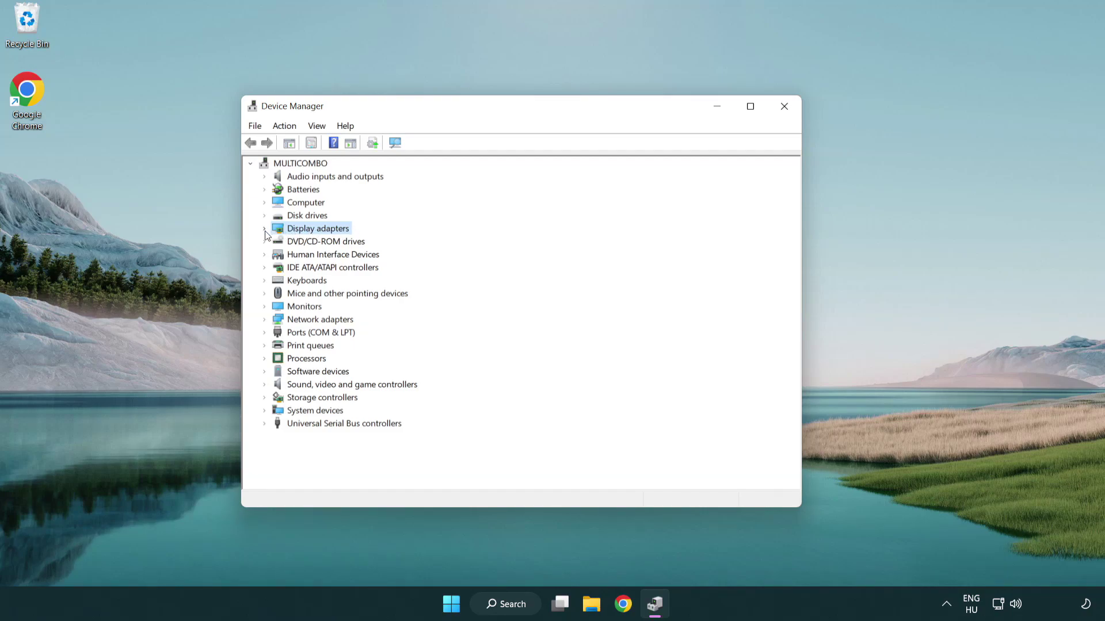
click(265, 228)
click(328, 243)
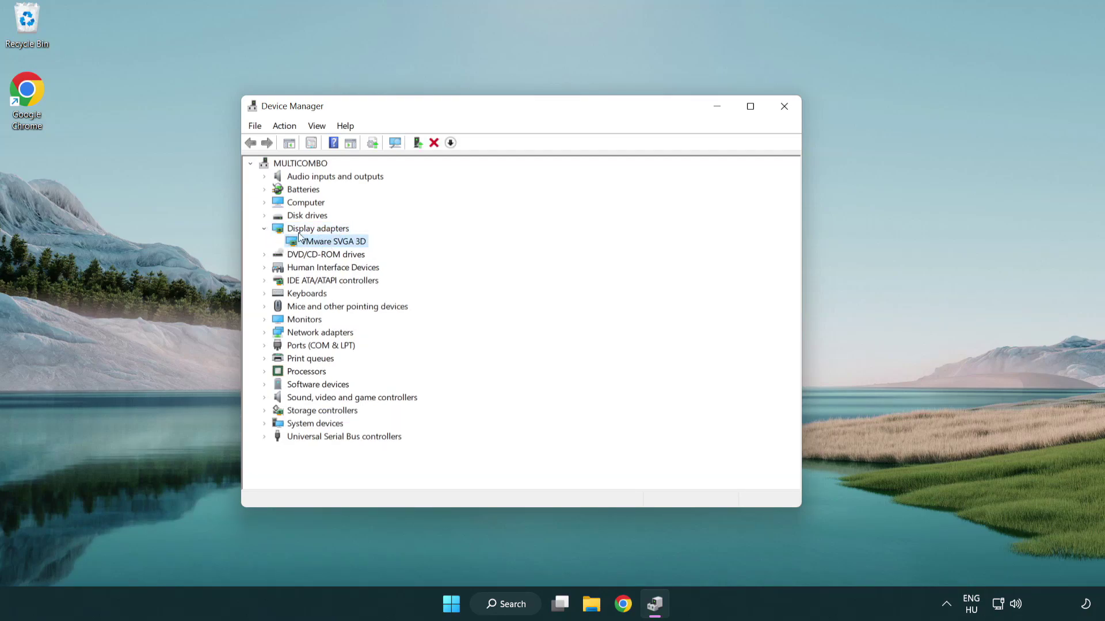
right_click(330, 246)
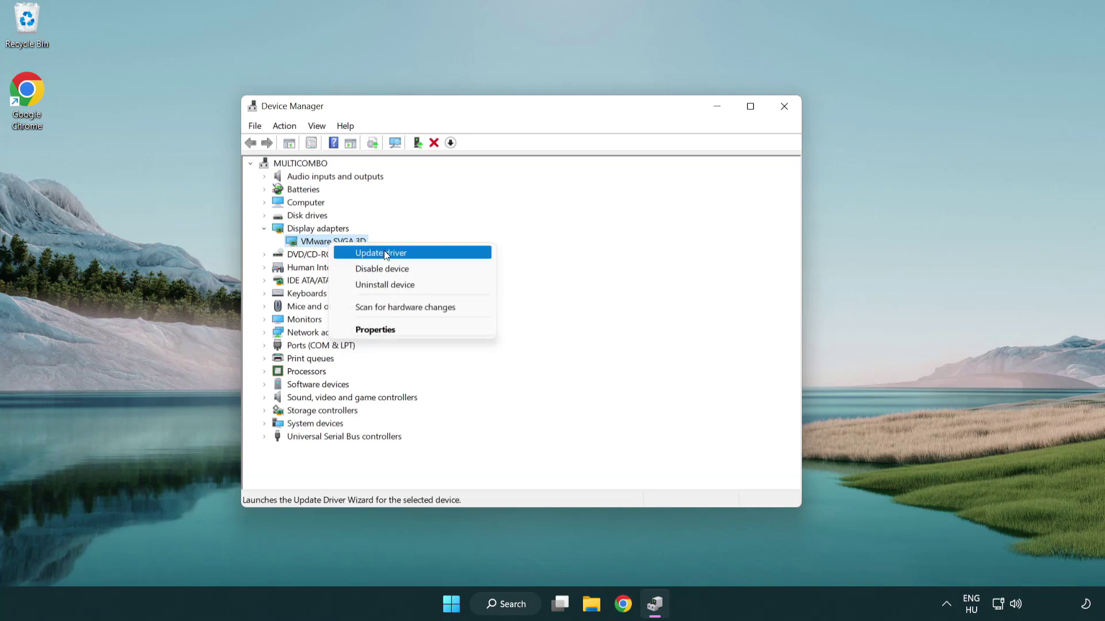
click(435, 253)
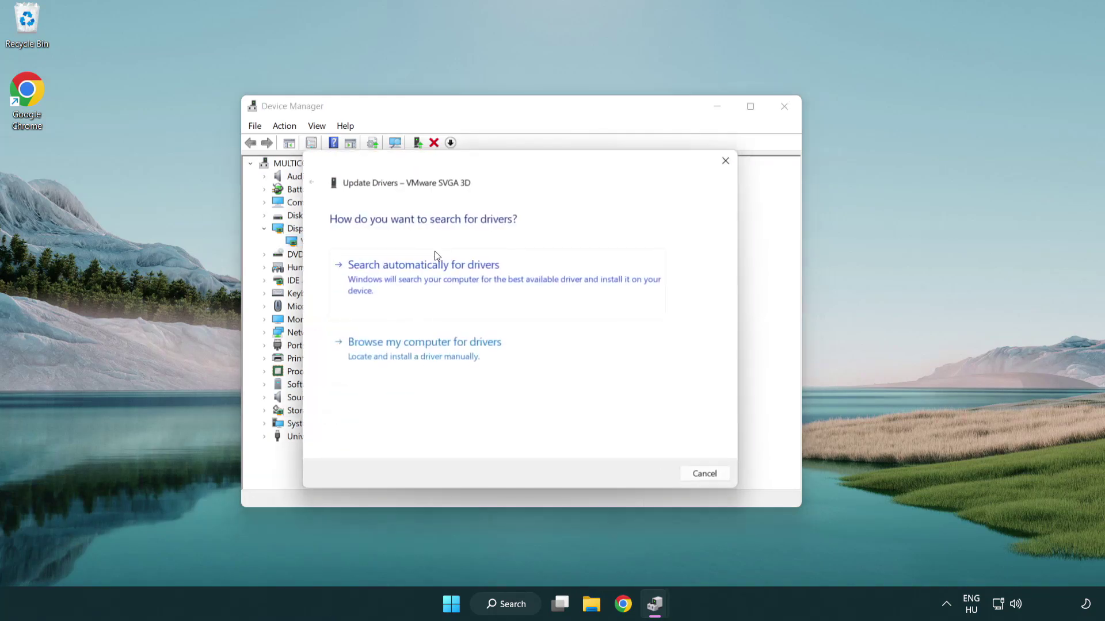
Search automatically for drivers, confirm the best driver is installed, and close Device Manager.
drag(462, 167, 483, 160)
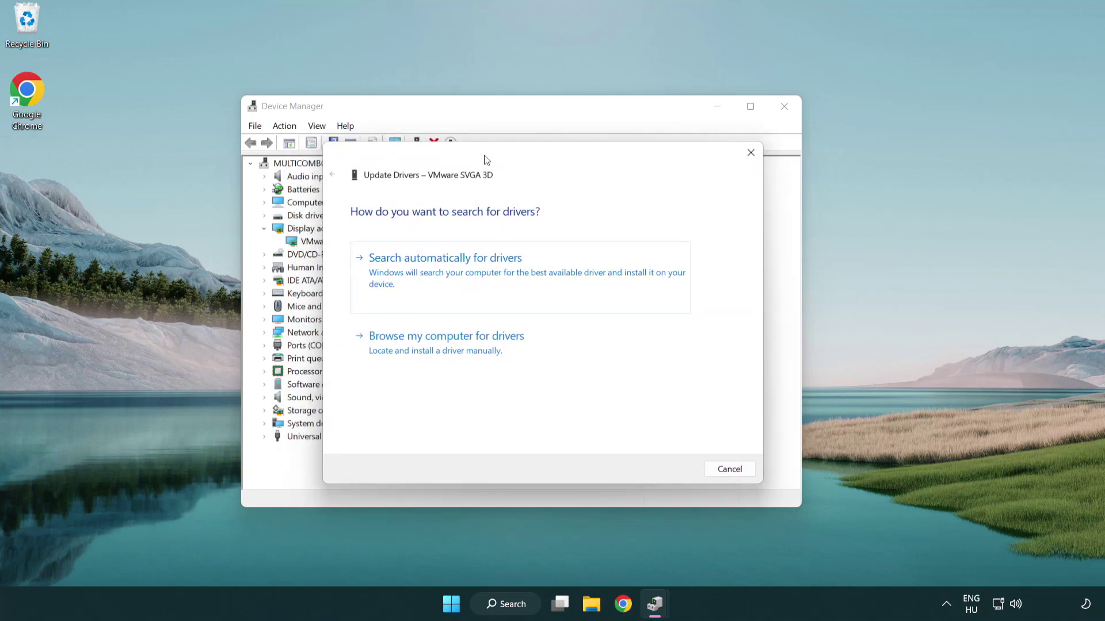
click(487, 273)
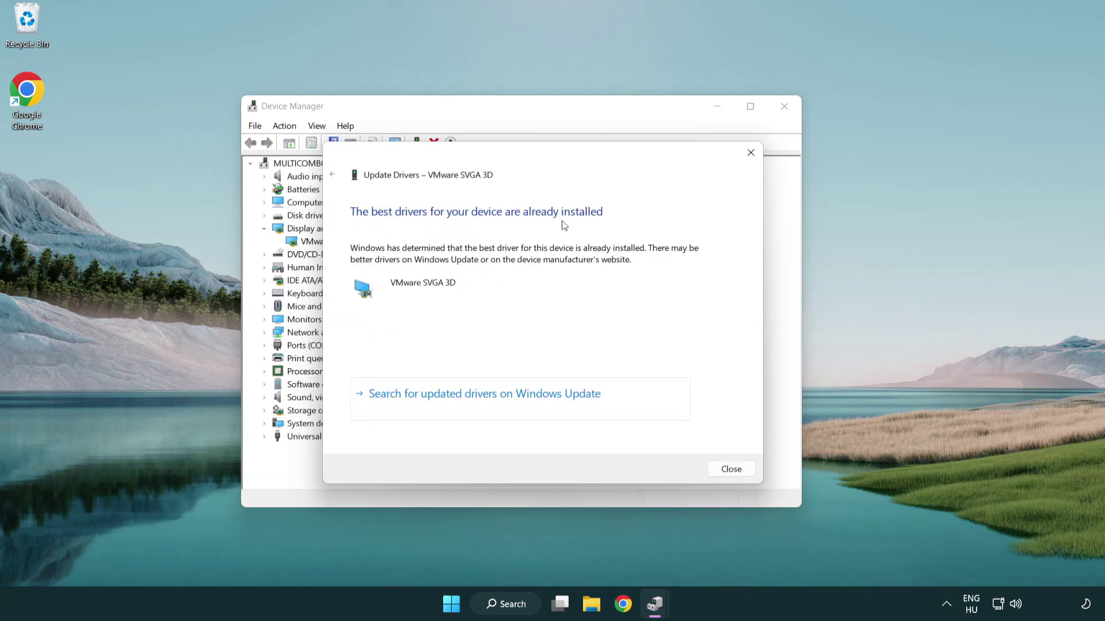
click(731, 470)
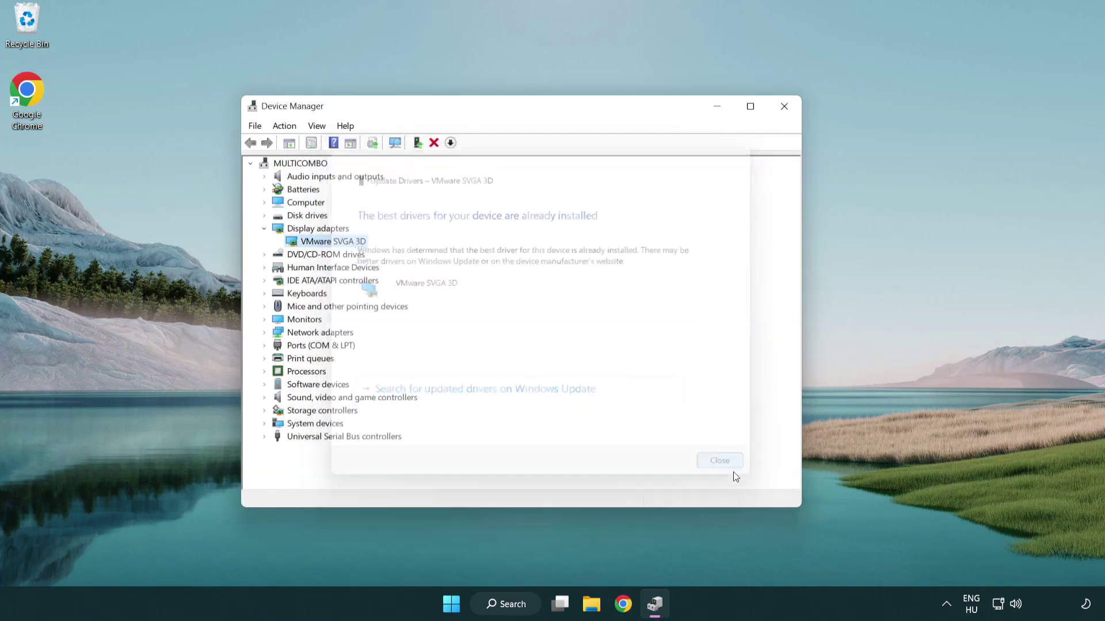
click(785, 107)
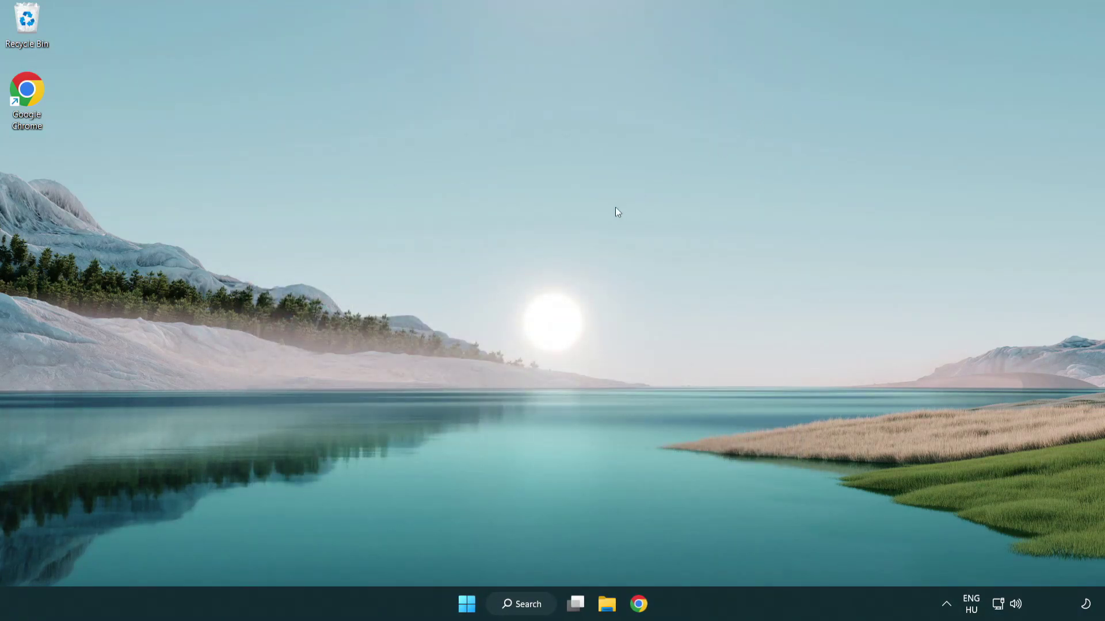
Open Windows Update via an 'update' search, check for updates, then close Settings.
click(532, 604)
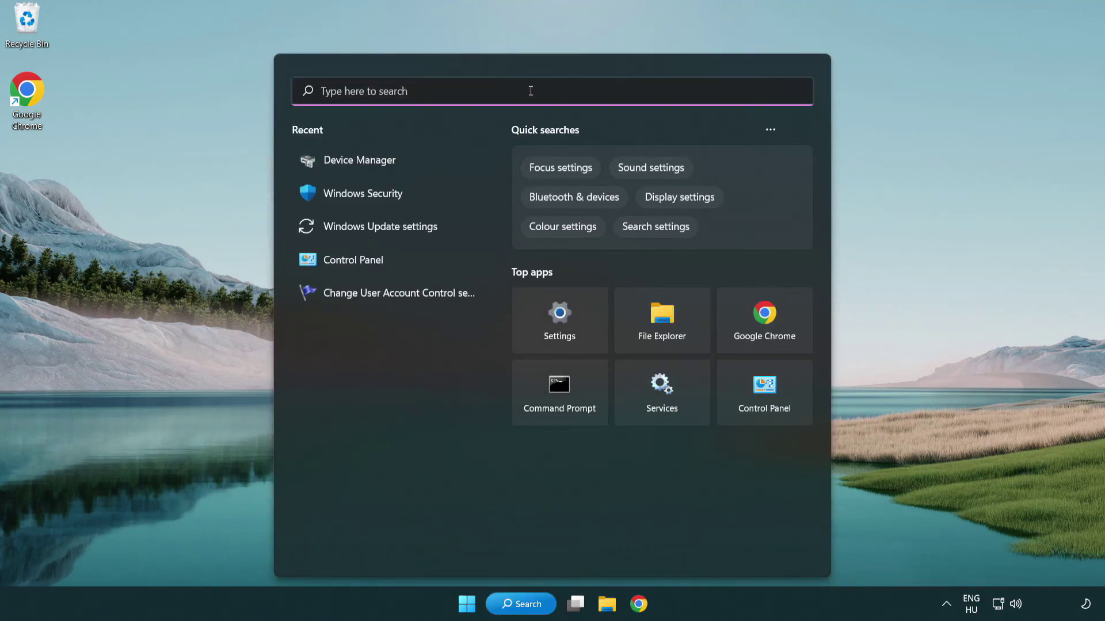
text(update)
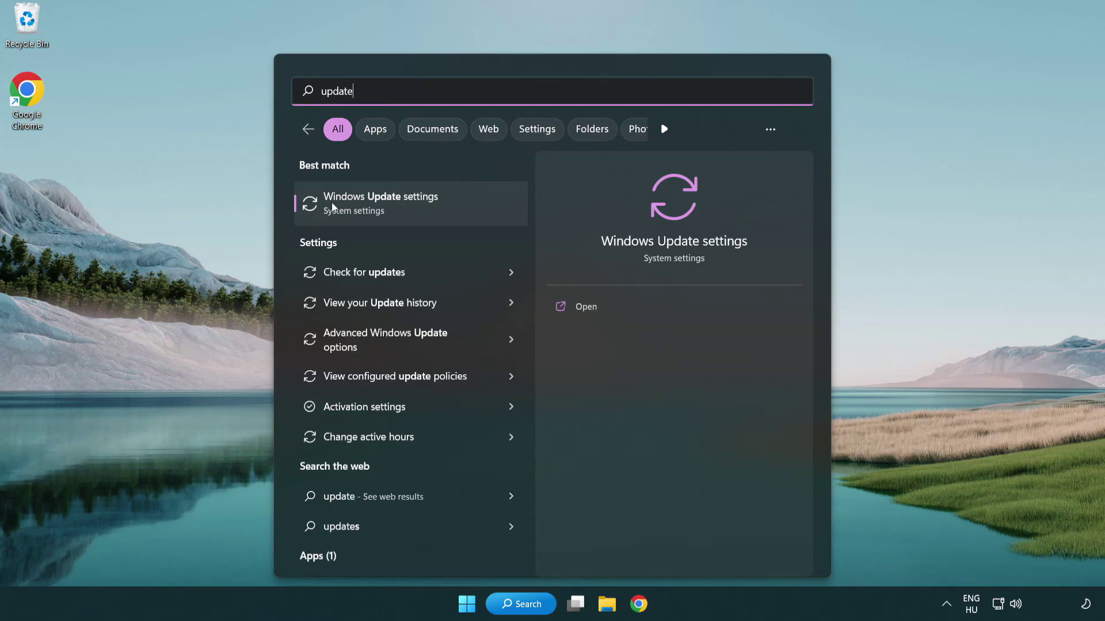
click(431, 209)
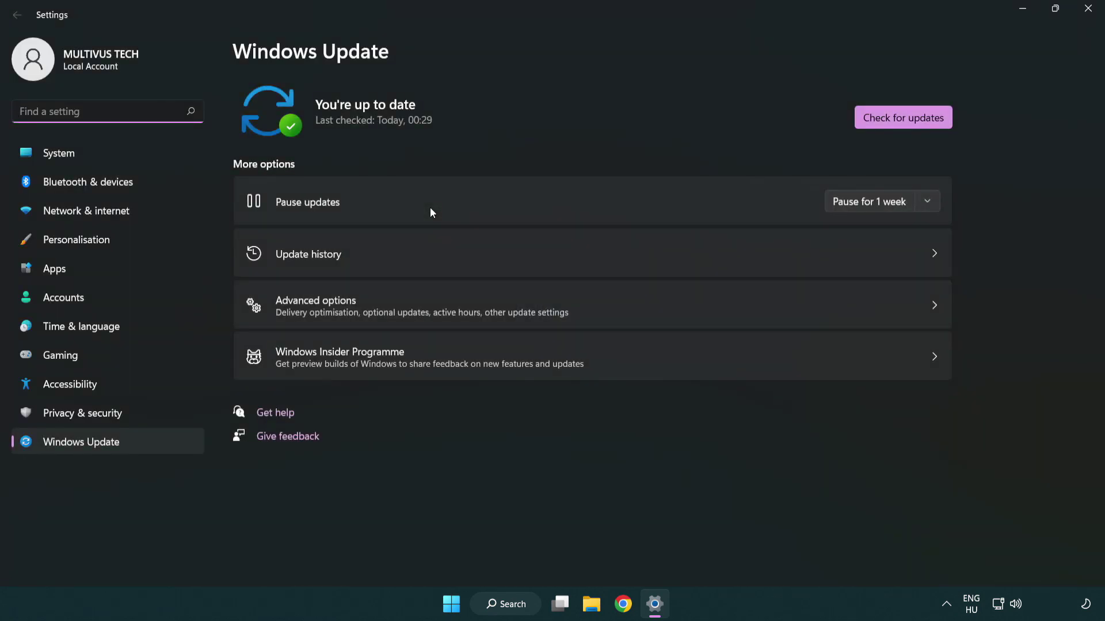
click(925, 123)
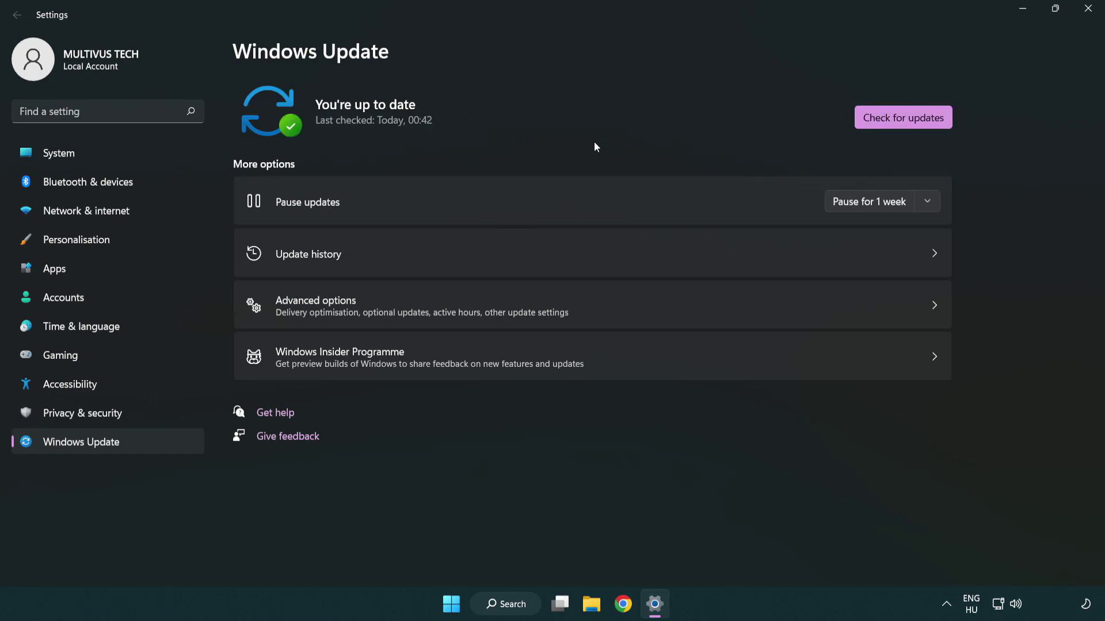
click(1086, 10)
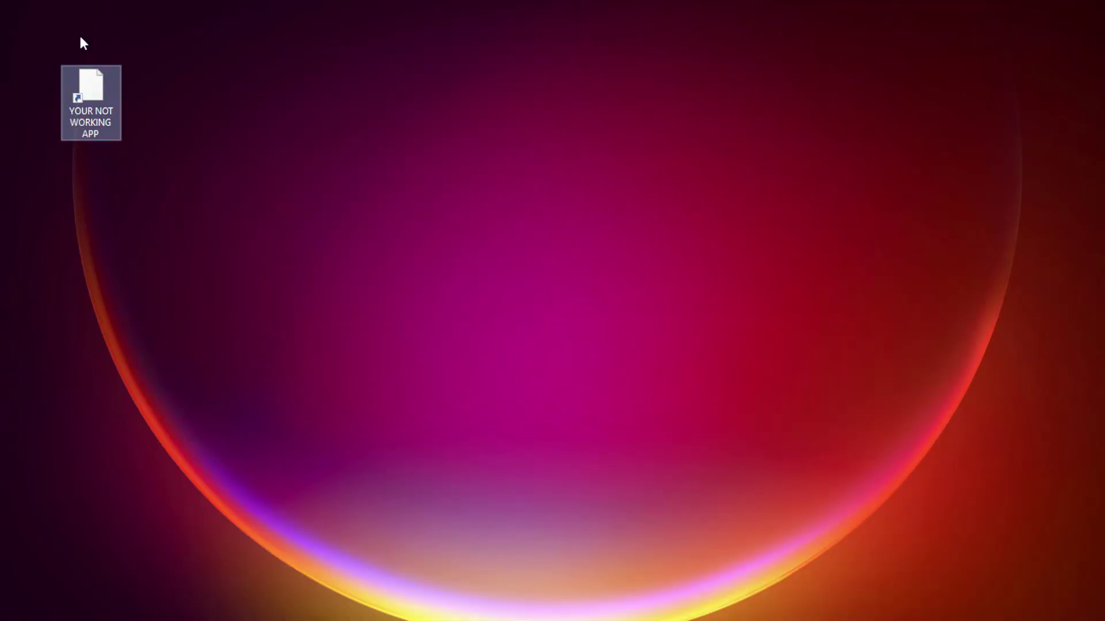
Open the Compatibility settings in the YOUR NOT WORKING APP shortcut's properties.
right_click(89, 80)
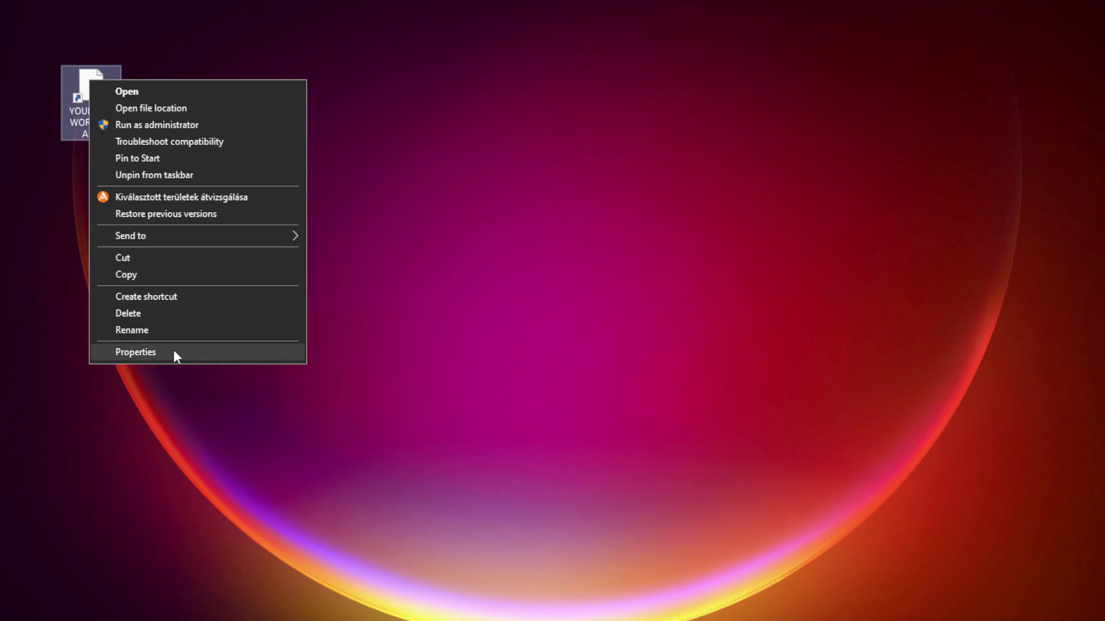
click(221, 351)
drag(243, 89, 557, 121)
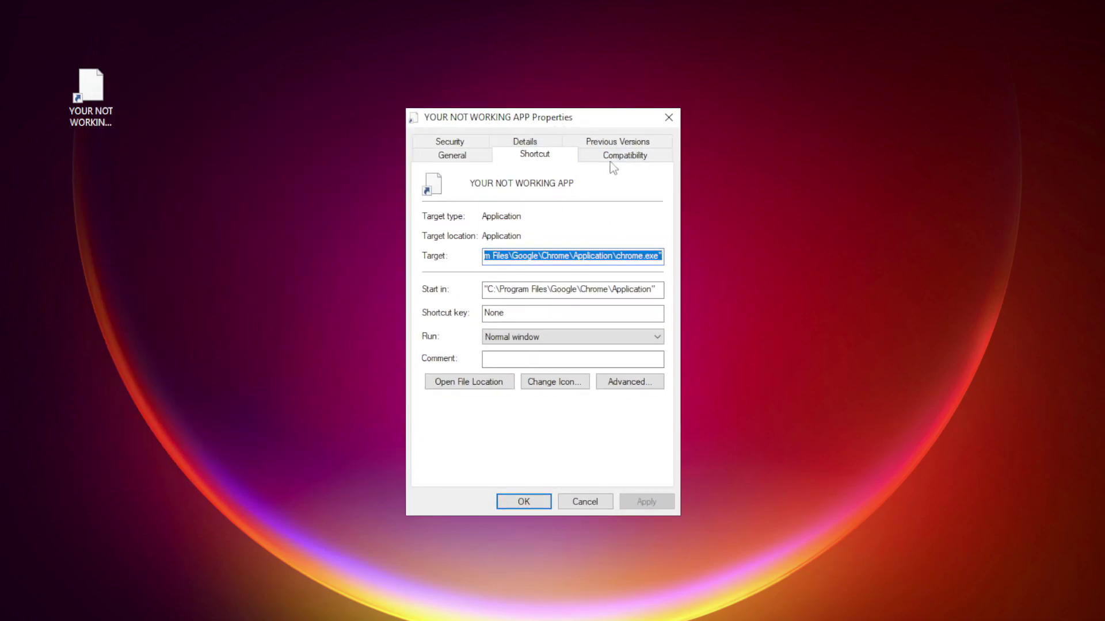
click(647, 160)
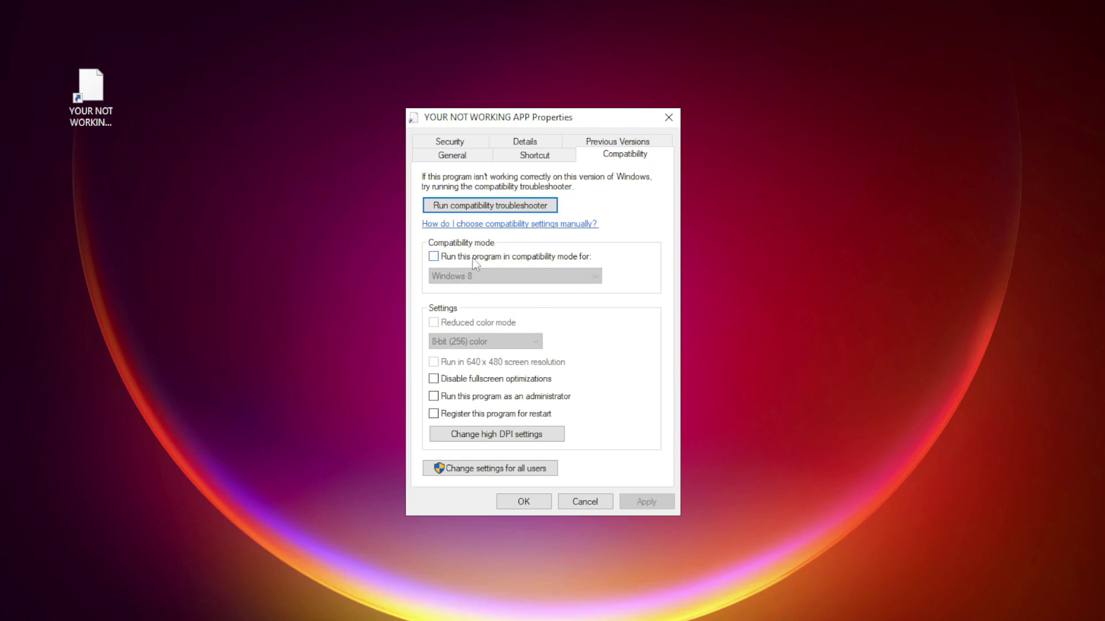
Enable Windows 8 compatibility mode, toggle fullscreen optimizations, and apply with OK.
click(448, 257)
click(486, 275)
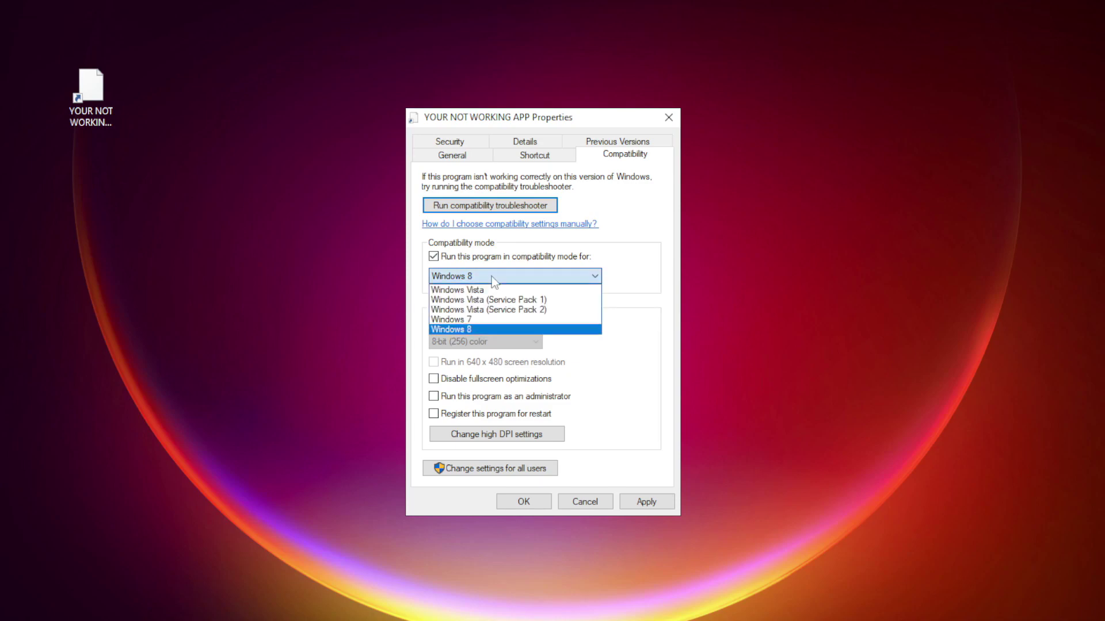
click(482, 326)
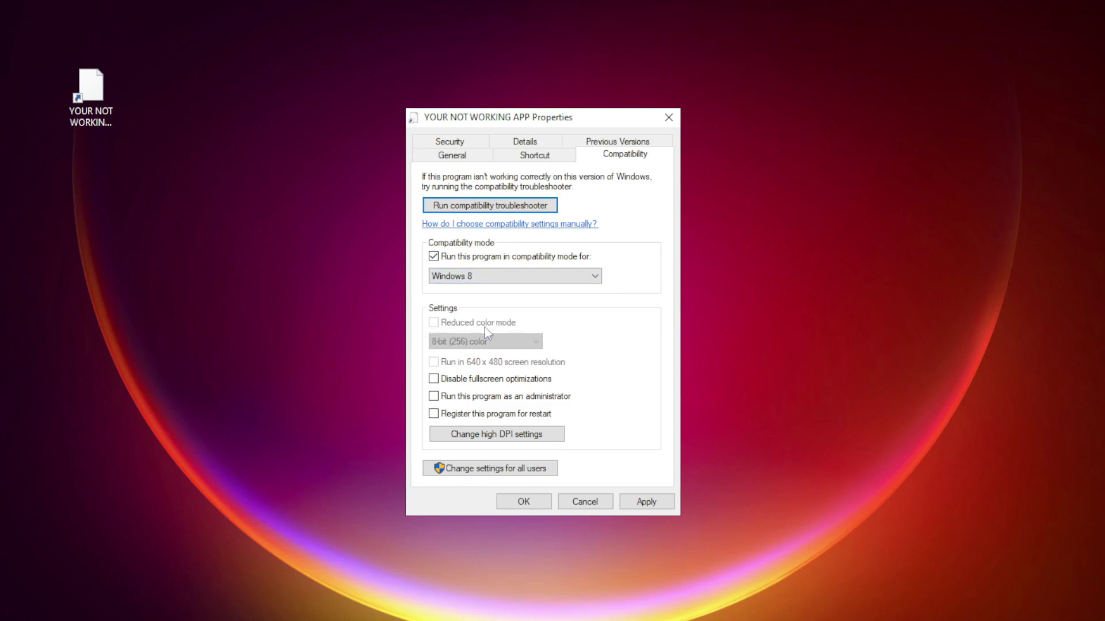
click(484, 384)
click(646, 501)
click(524, 502)
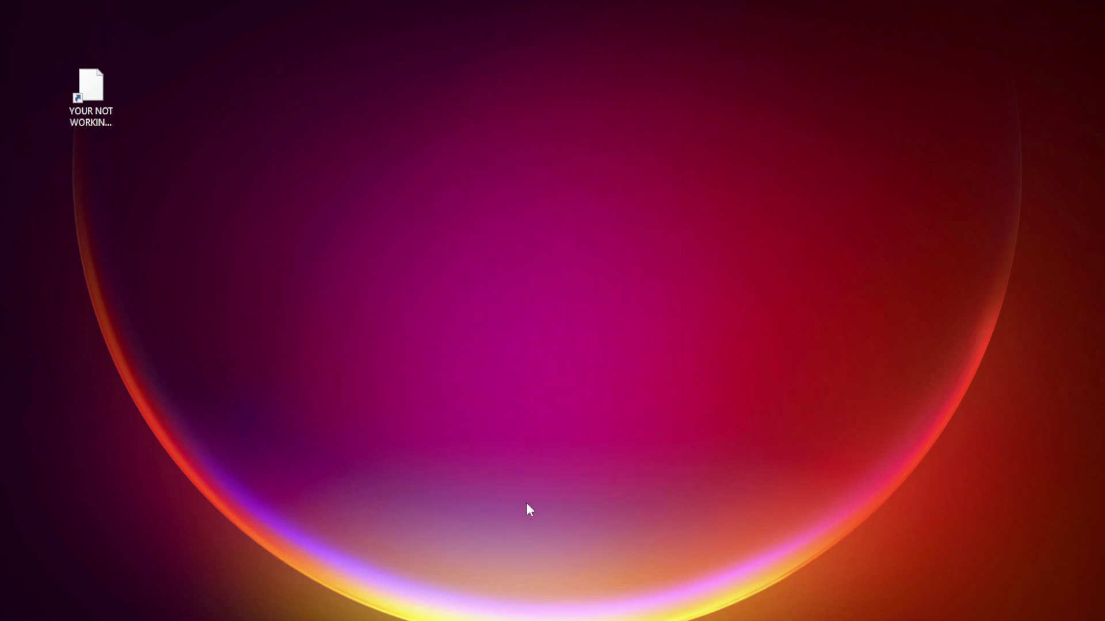
click(85, 99)
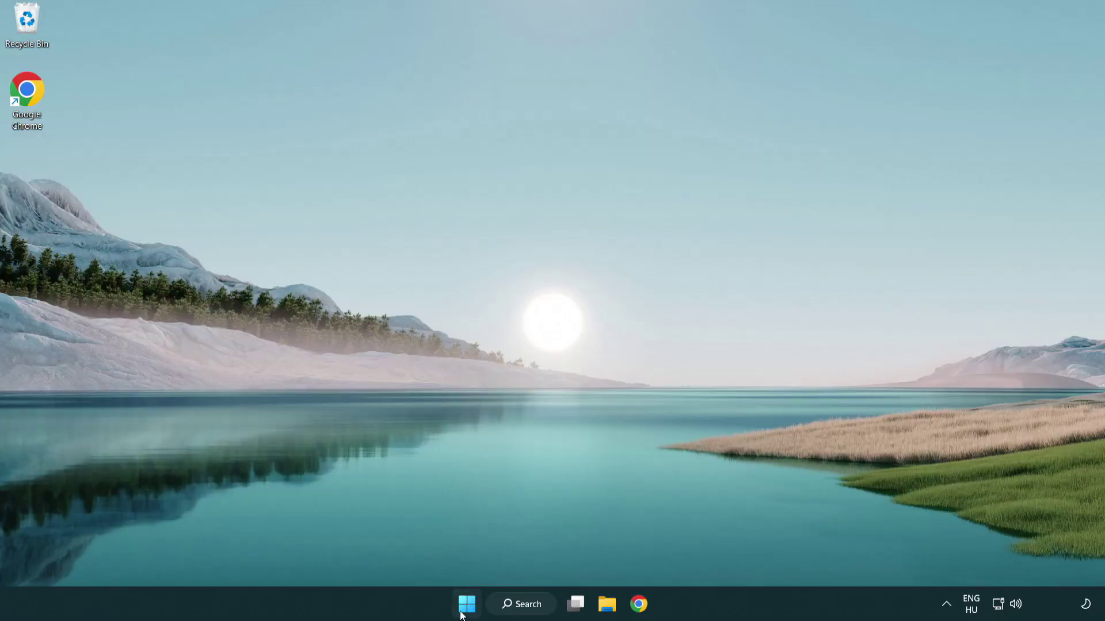
Open Task Manager's startup apps list and disable Terminal at startup.
right_click(464, 612)
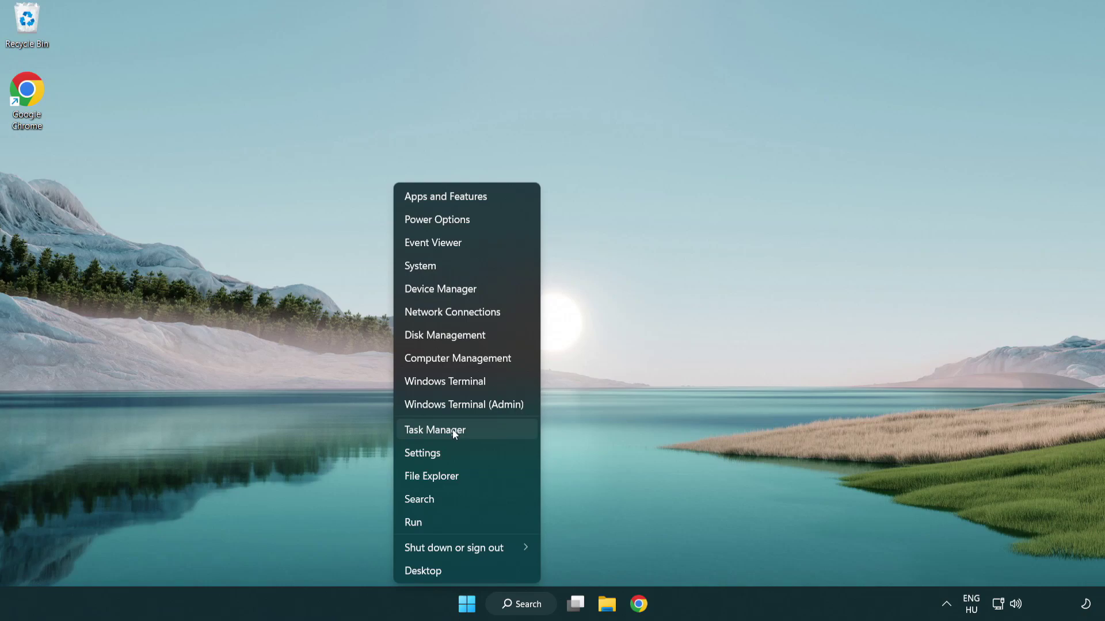
click(488, 431)
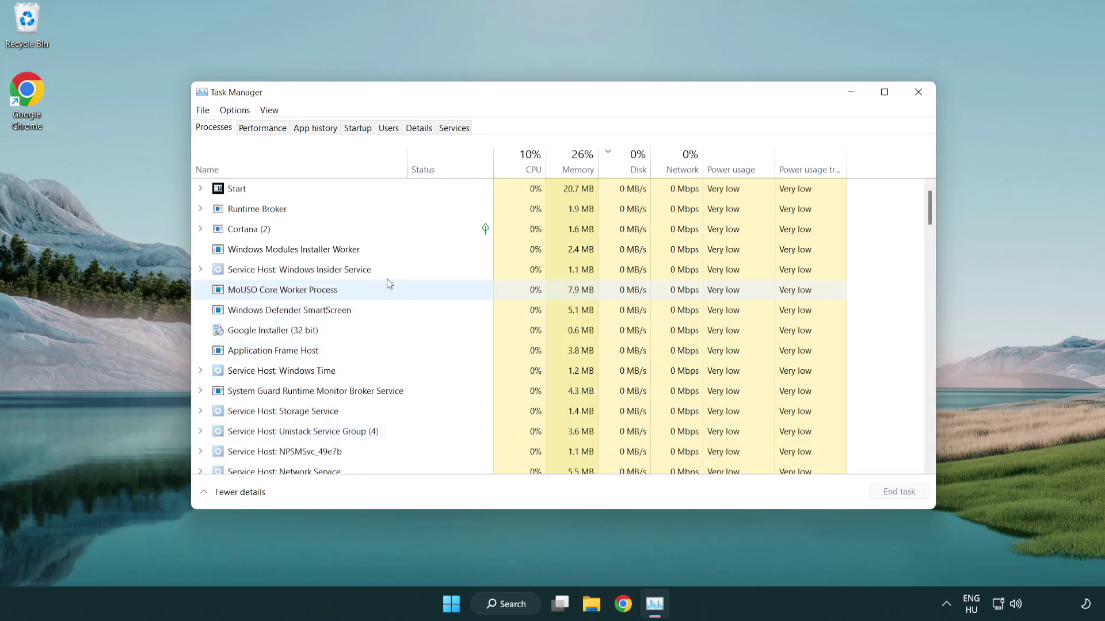
click(358, 128)
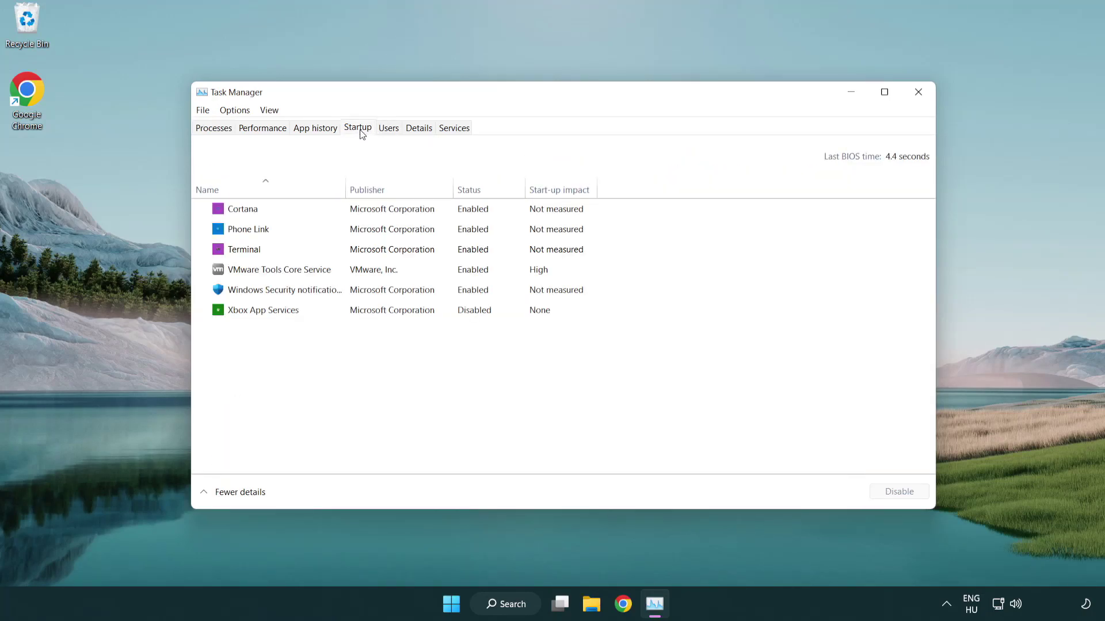
click(362, 251)
click(875, 490)
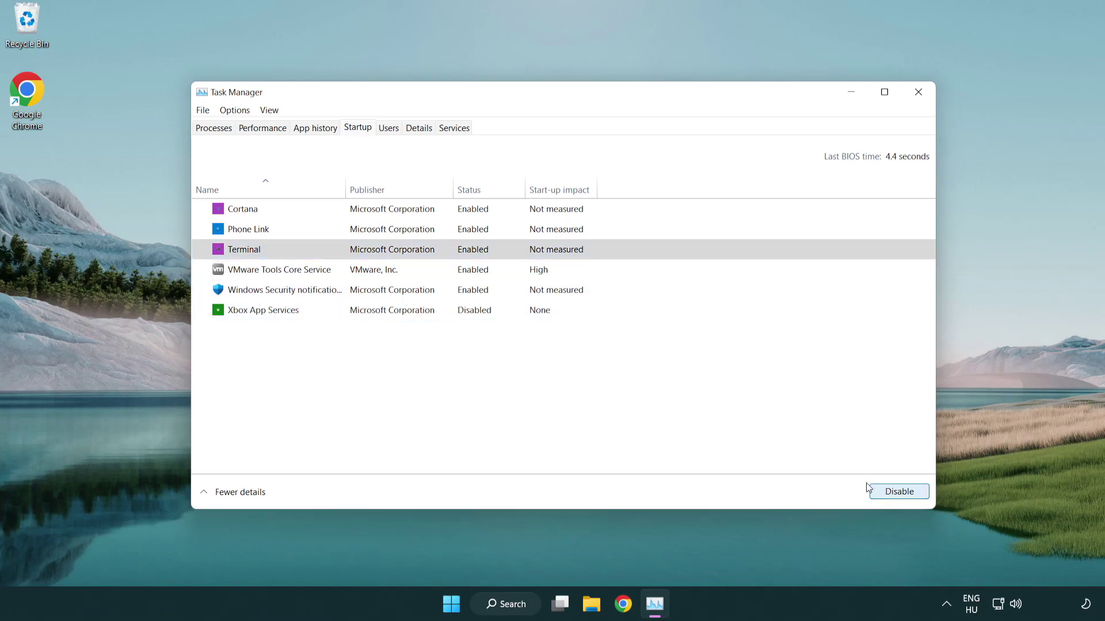
Disable Phone Link, Cortana and Windows Security notification at startup, then close Task Manager.
click(458, 231)
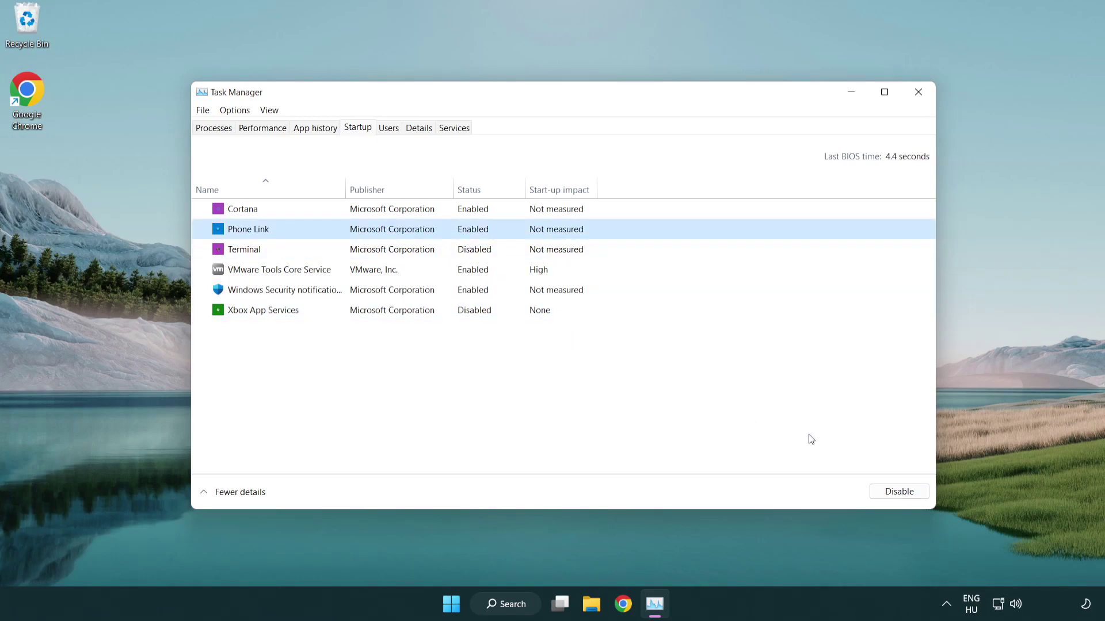
click(900, 494)
click(405, 233)
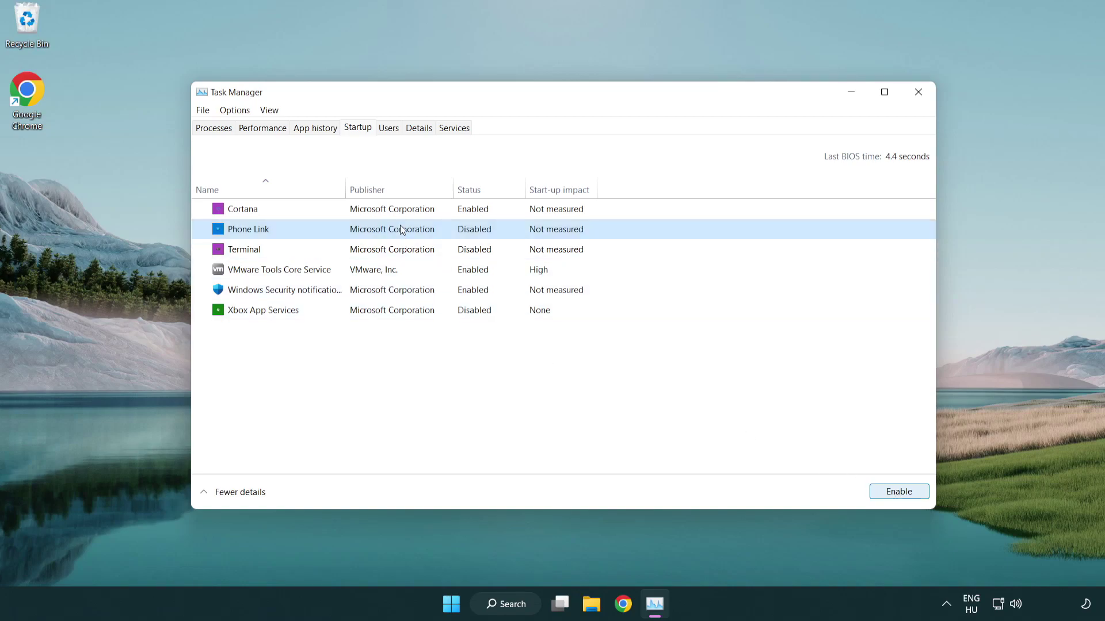
click(395, 215)
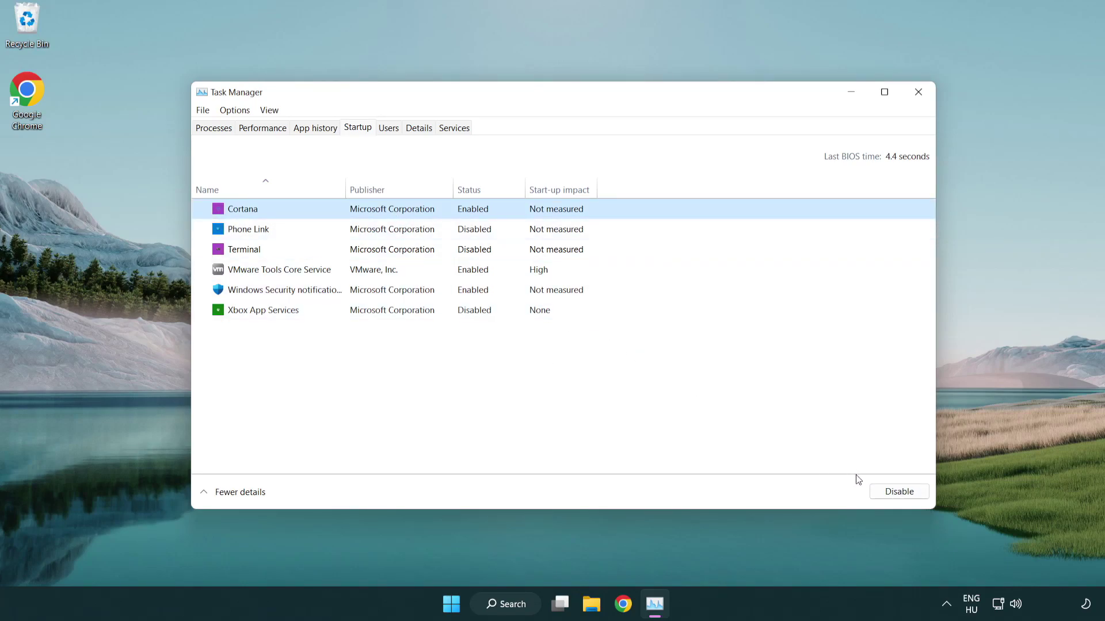
click(894, 492)
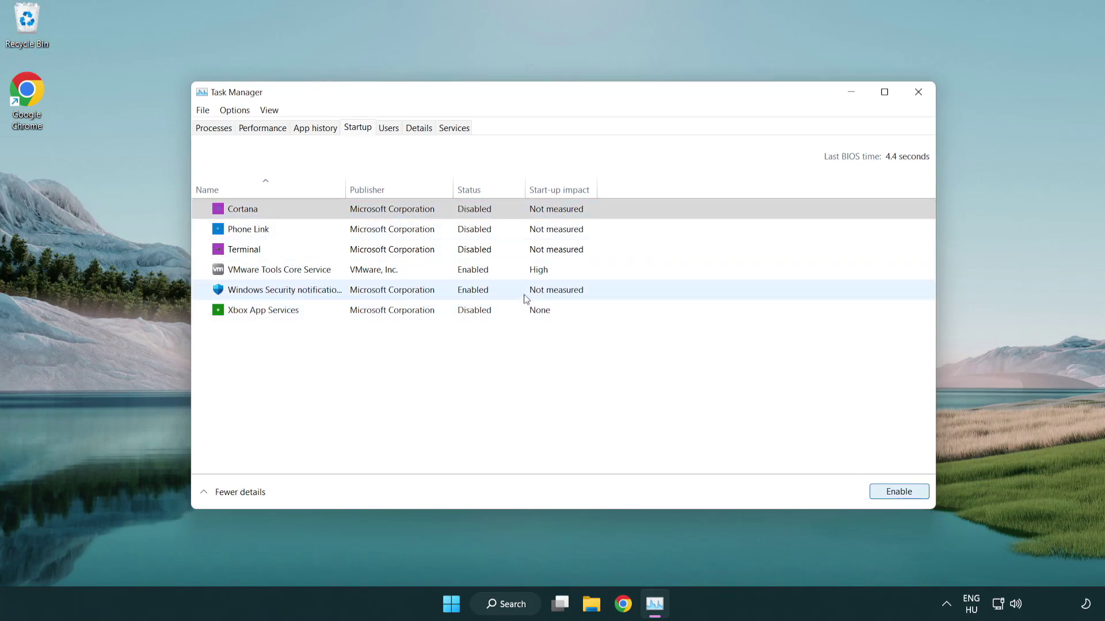
click(525, 300)
click(884, 494)
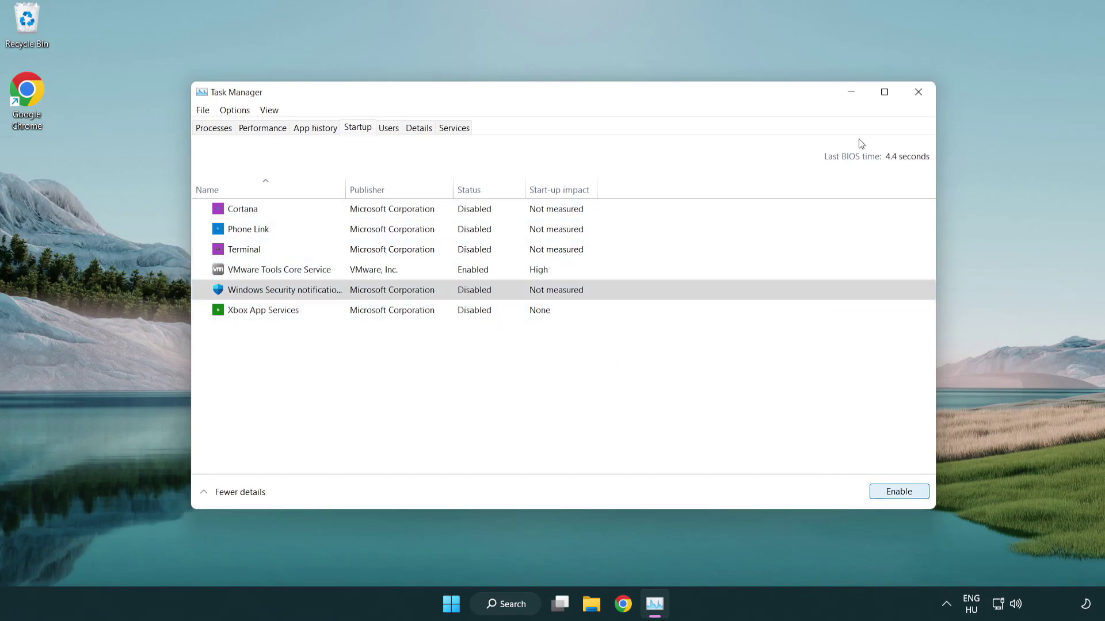
click(919, 93)
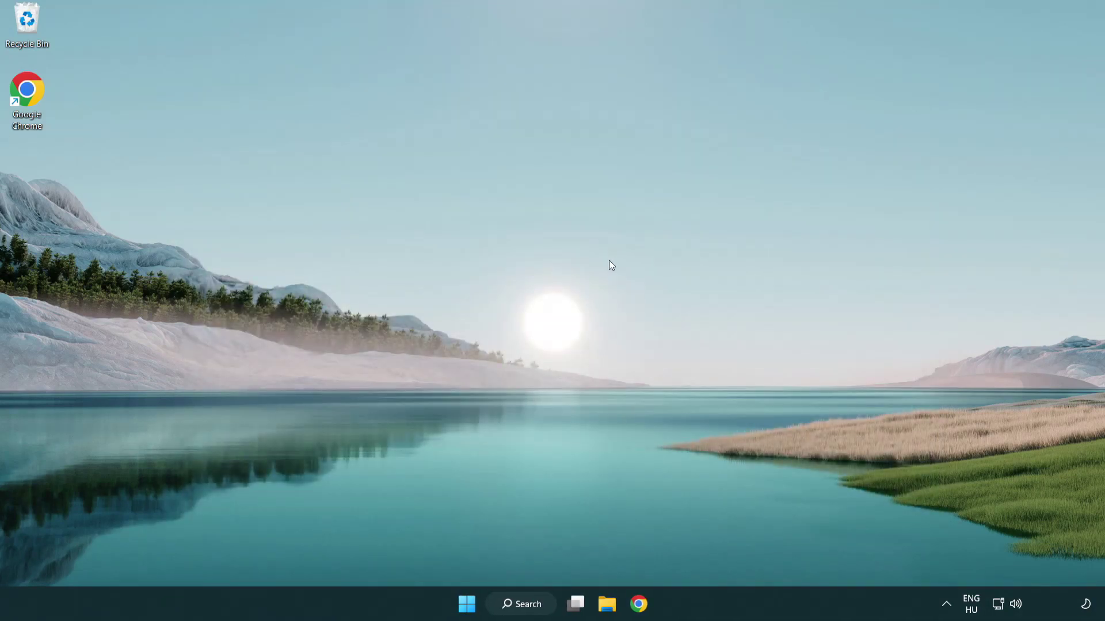
Search 'cmd' and run Command Prompt as administrator.
click(514, 604)
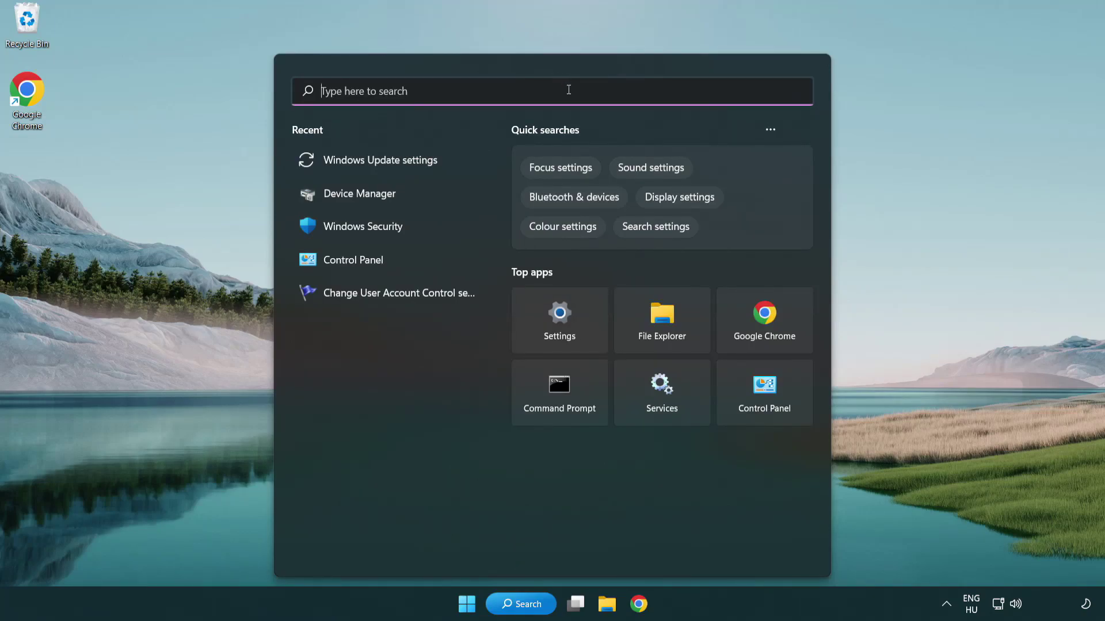
text(cmd)
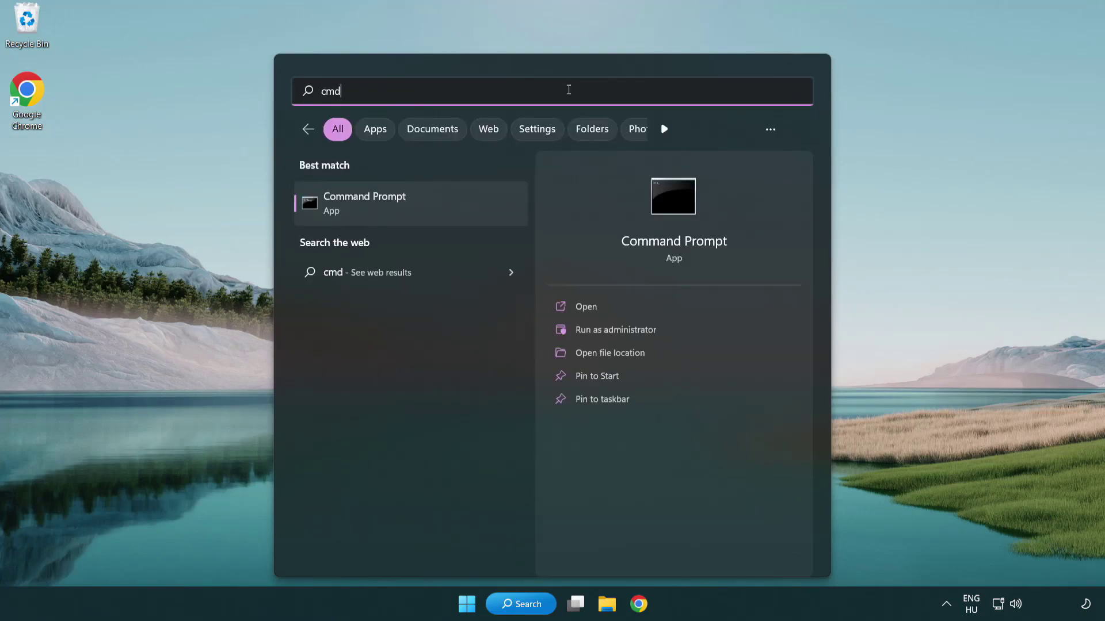
right_click(423, 211)
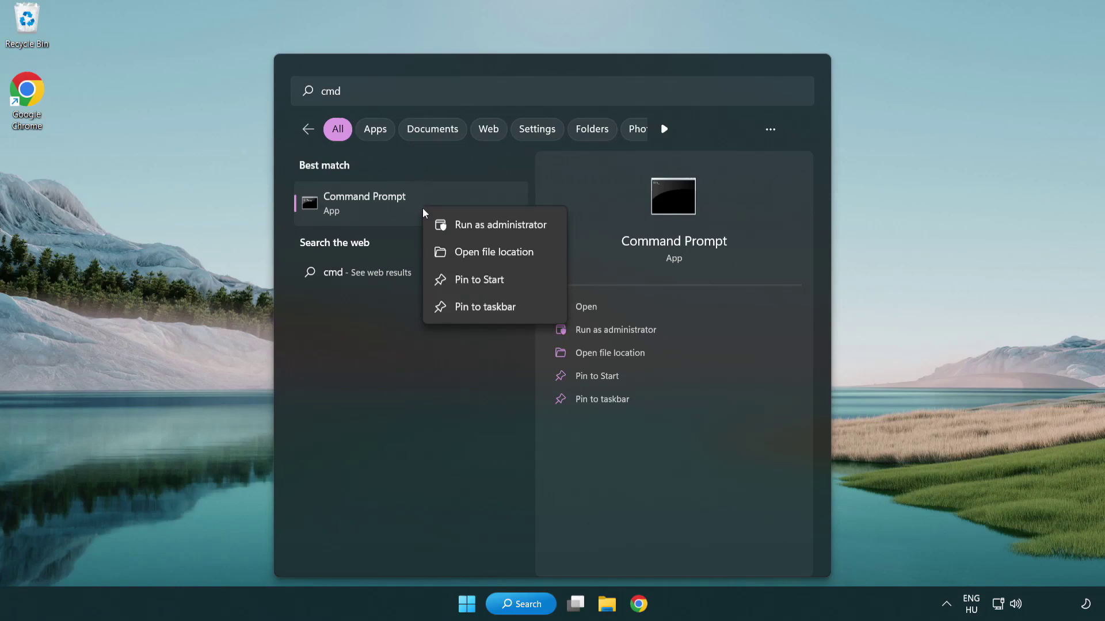
click(500, 226)
drag(400, 58, 564, 107)
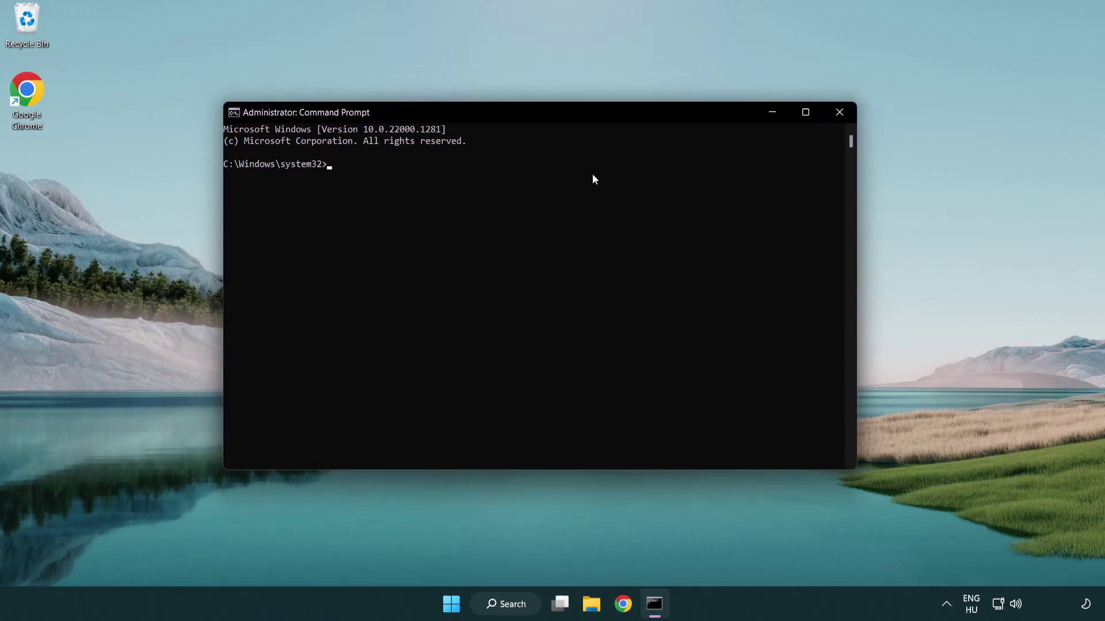
Run sfc /scannow, which finds no integrity violations, then close Command Prompt.
text(sfc)
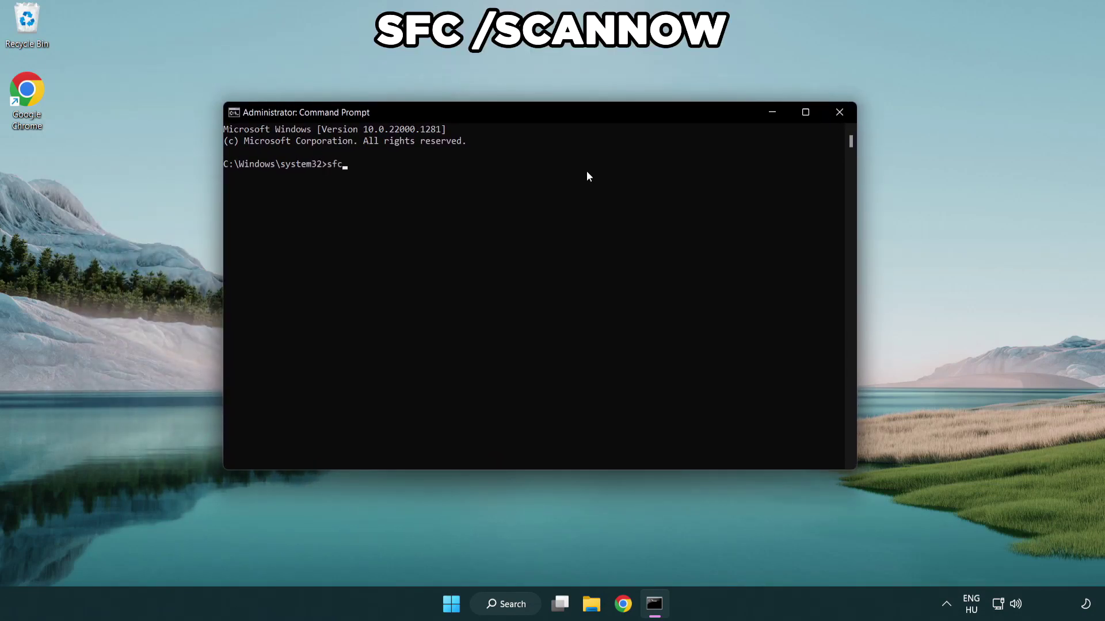
text( /scannow)
key(Return)
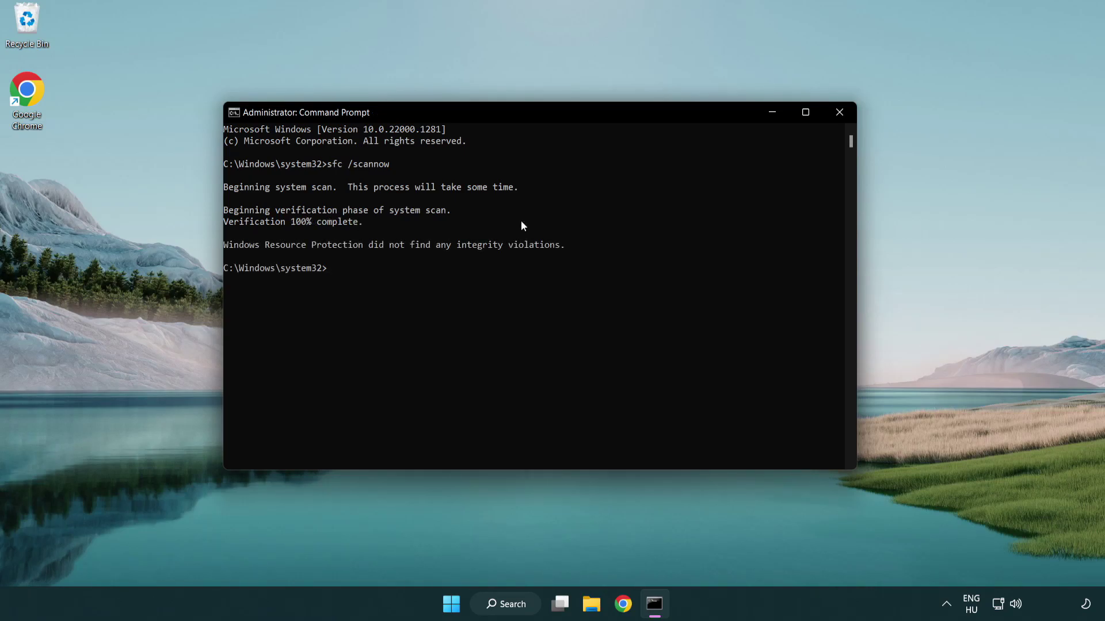
click(840, 112)
key(super)
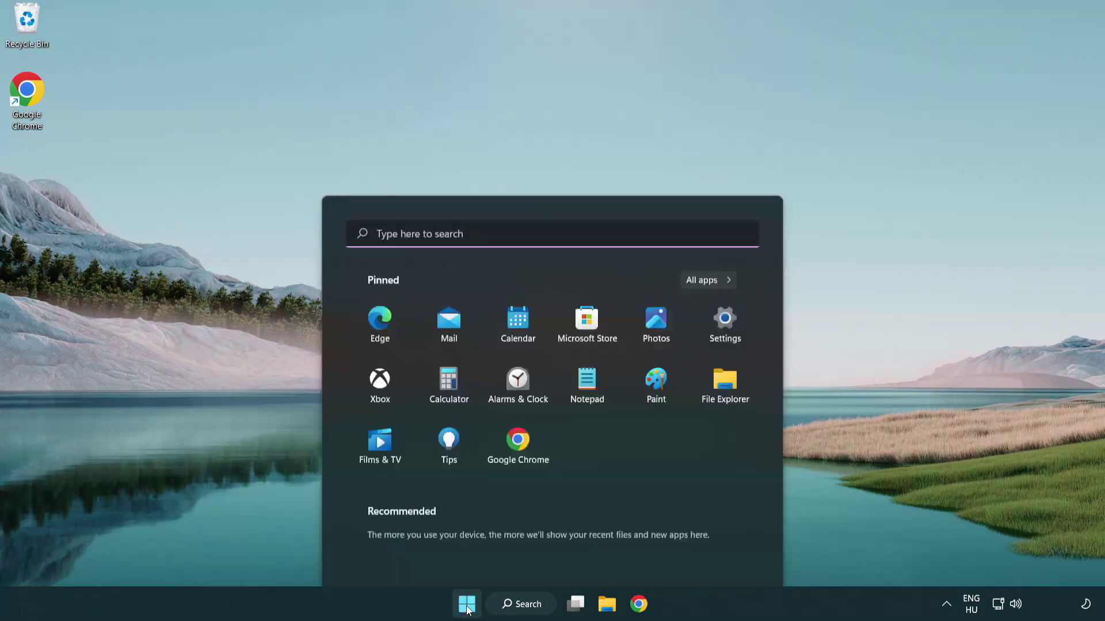